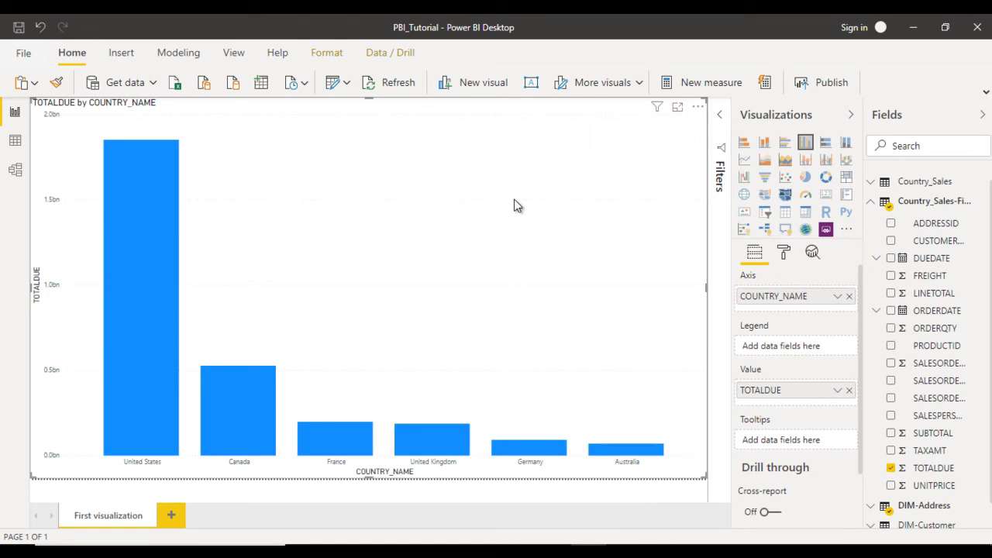
# - Add a new report page after First visualization and rename it 'Tooltip'
pyautogui.click(173, 516)
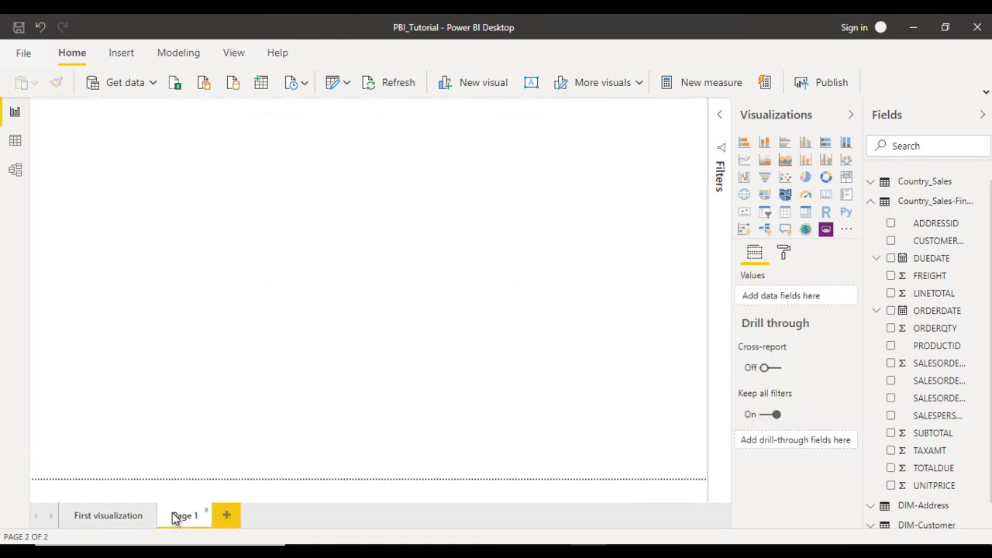
pyautogui.doubleClick(183, 516)
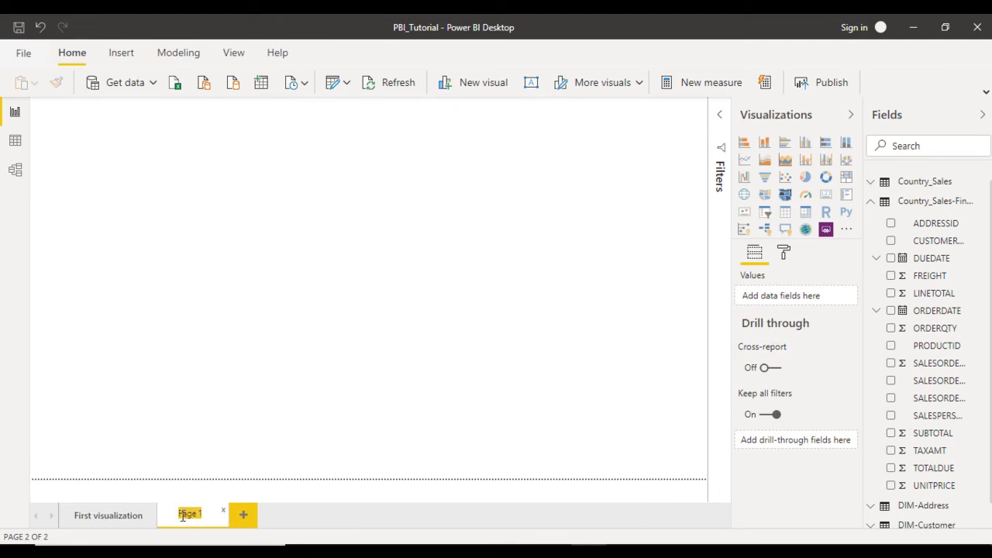
pyautogui.write('Toolt')
pyautogui.write('ip')
pyautogui.press('Return')
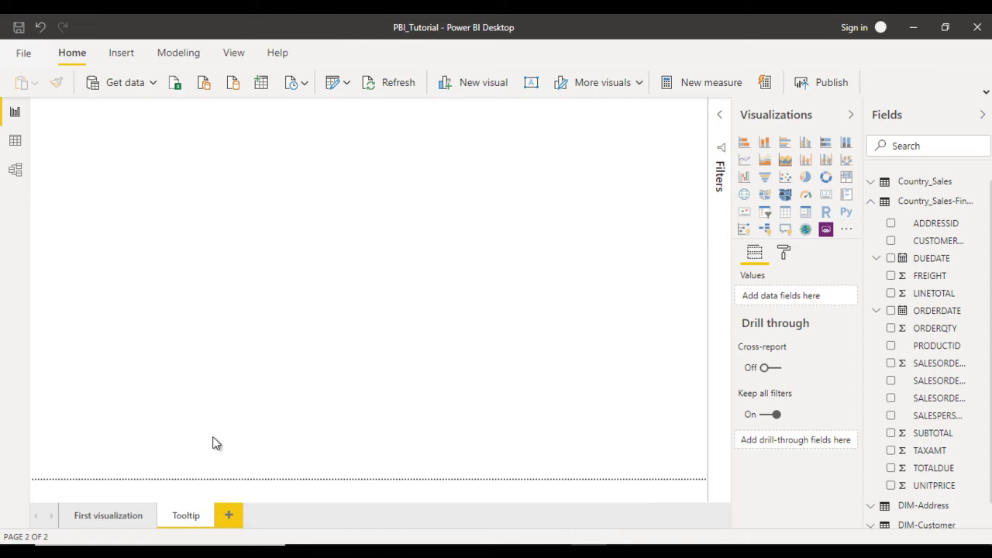
# - Place a clustered column chart stretched across the Tooltip page and expand the DIM-Address fields
pyautogui.click(805, 147)
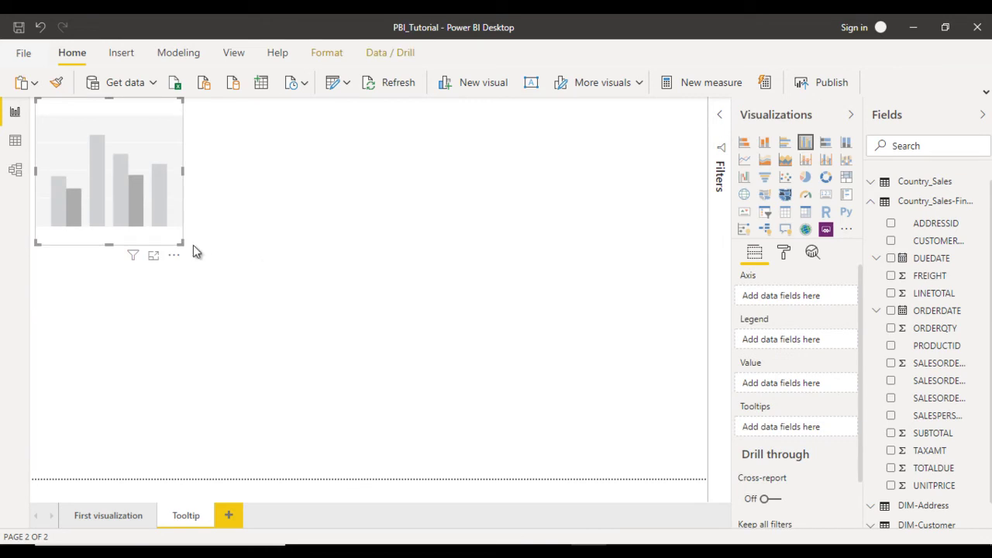
pyautogui.moveTo(181, 242); pyautogui.dragTo(700, 493)
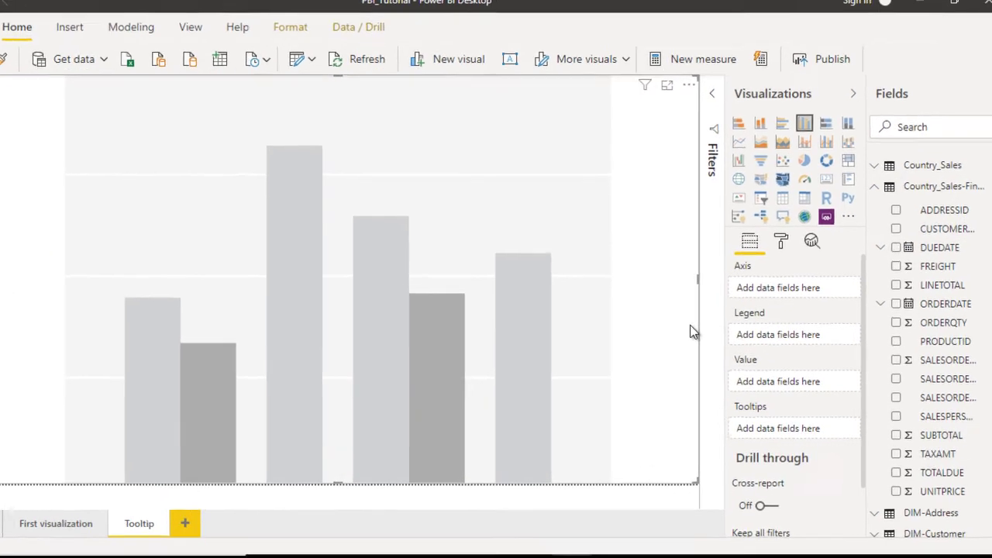
pyautogui.click(875, 180)
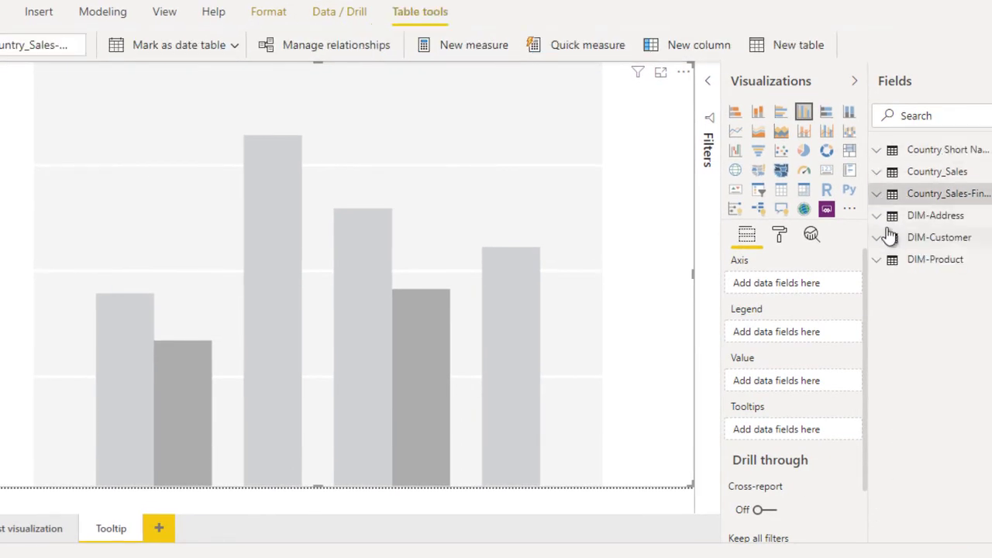
pyautogui.click(878, 217)
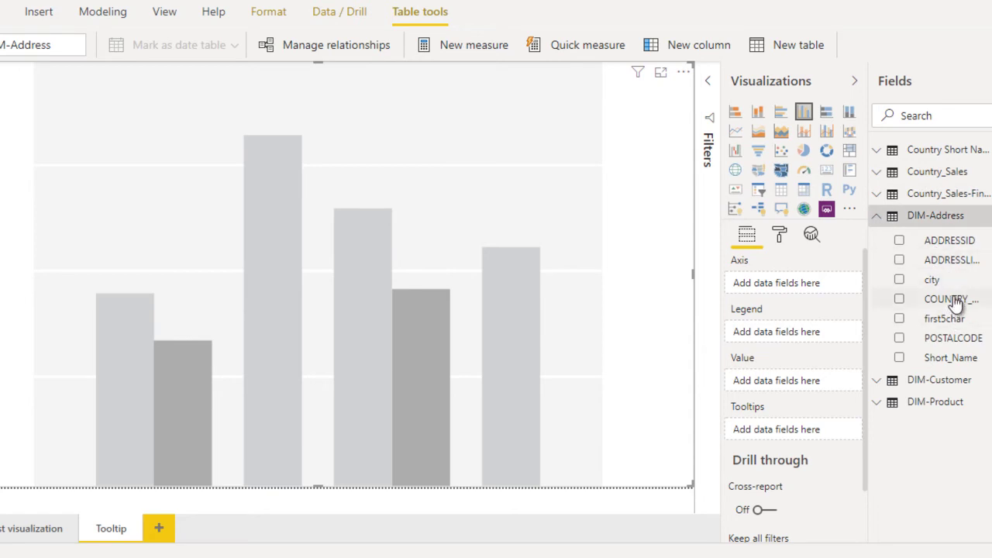
# - Plot LINETOTAL from Country_Sales-Final by COUNTRY_NAME from DIM-Address in the column chart
pyautogui.moveTo(955, 303); pyautogui.dragTo(797, 284)
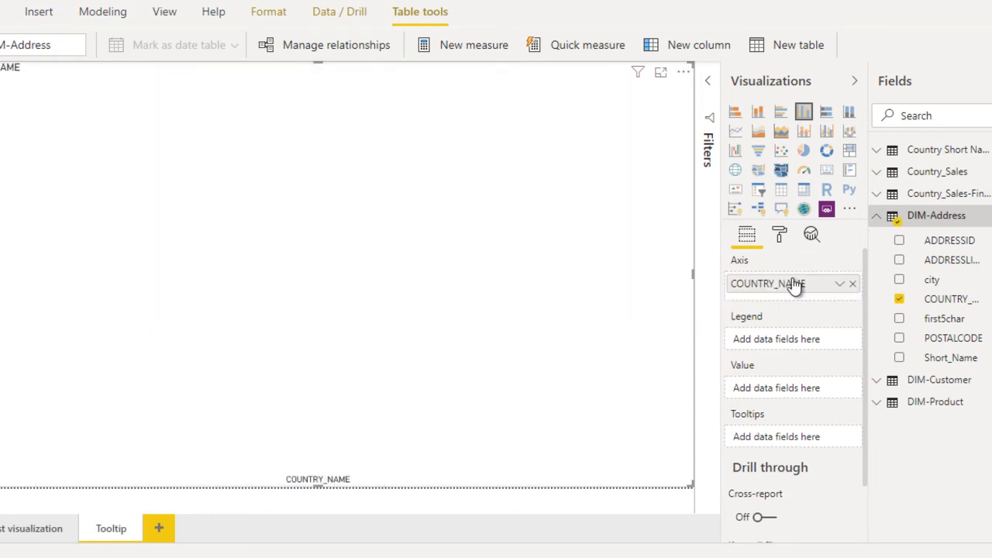
pyautogui.click(881, 218)
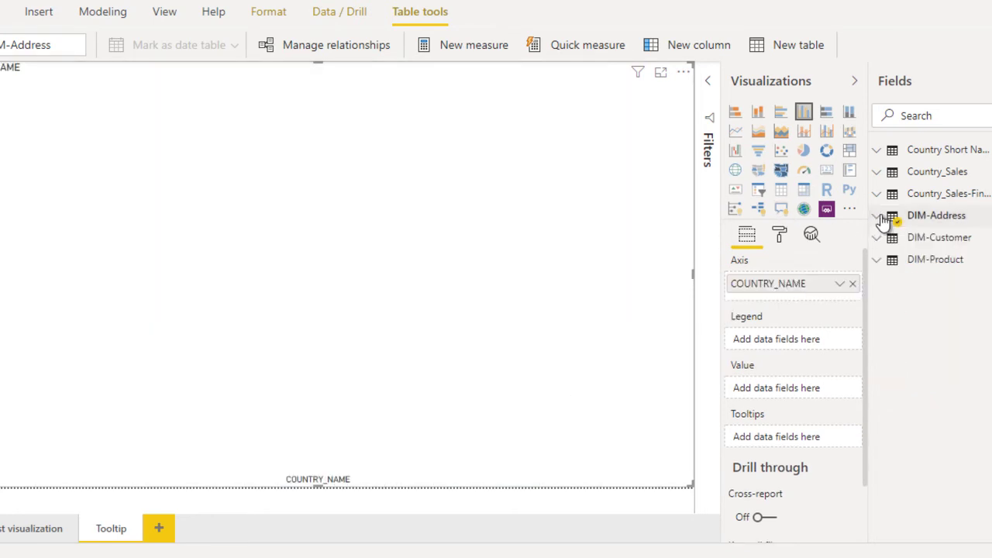
pyautogui.click(880, 196)
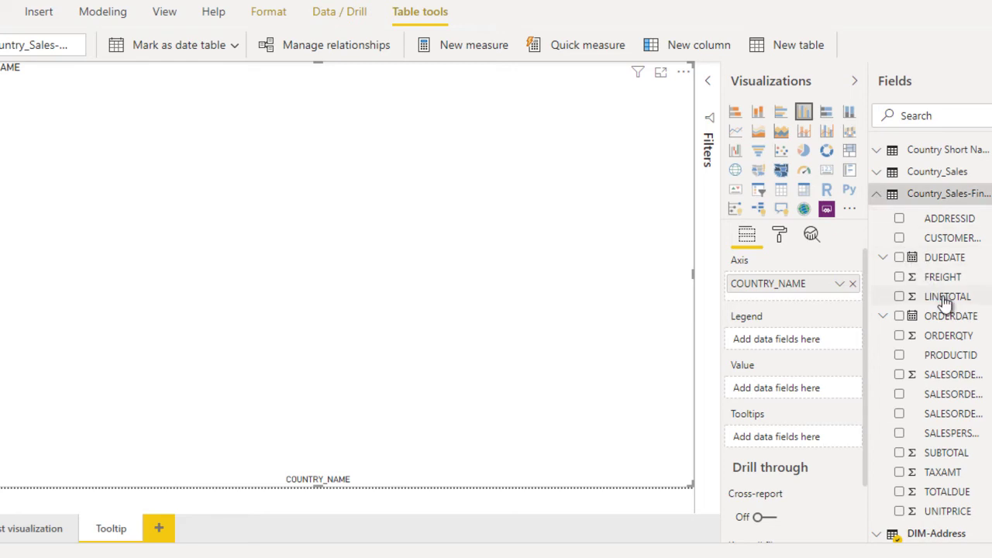
pyautogui.moveTo(946, 303); pyautogui.dragTo(803, 390)
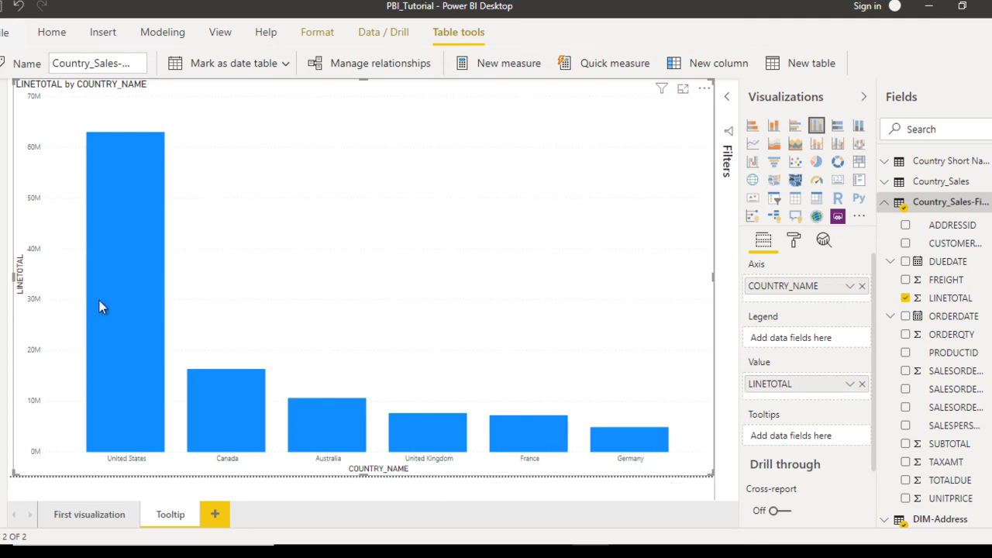
pyautogui.moveTo(155, 256)
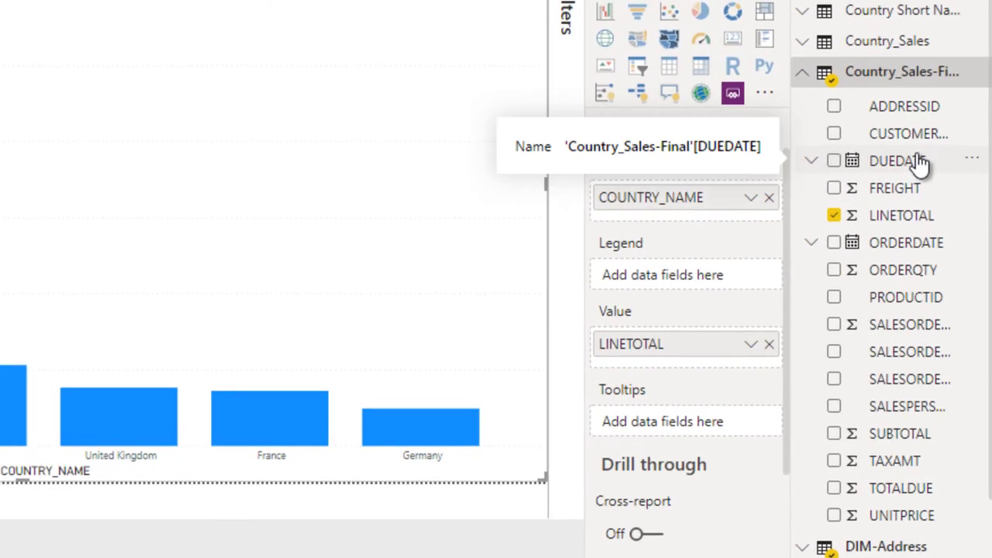
# - Add DUEDATE to the chart's tooltips, showing Latest instead of Earliest
pyautogui.moveTo(919, 160); pyautogui.dragTo(721, 425)
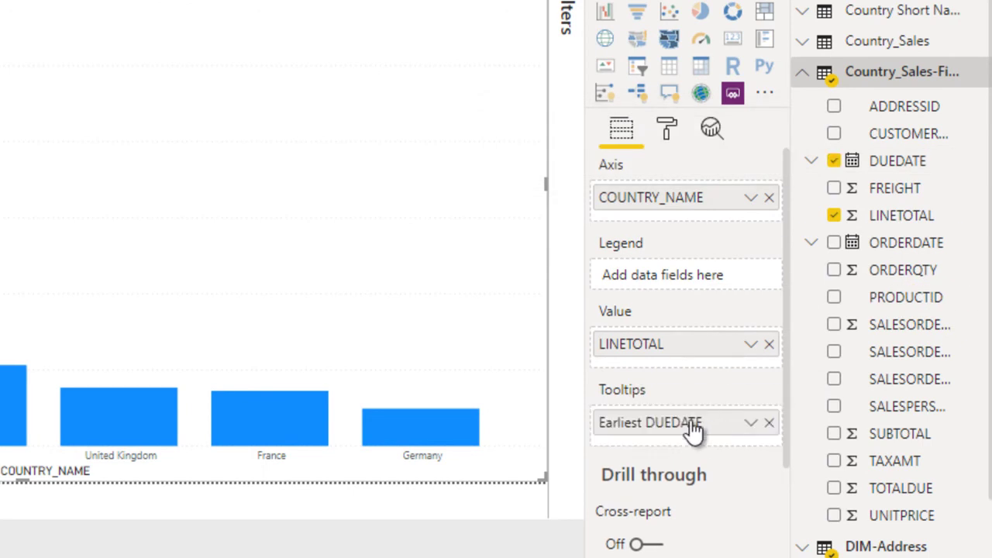
pyautogui.click(750, 423)
pyautogui.click(751, 423)
pyautogui.click(749, 422)
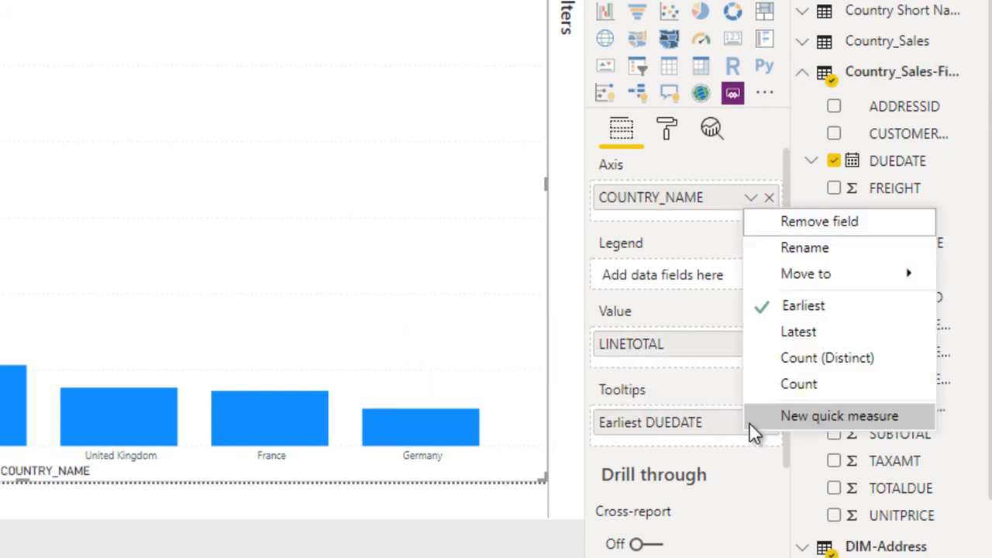
pyautogui.click(806, 331)
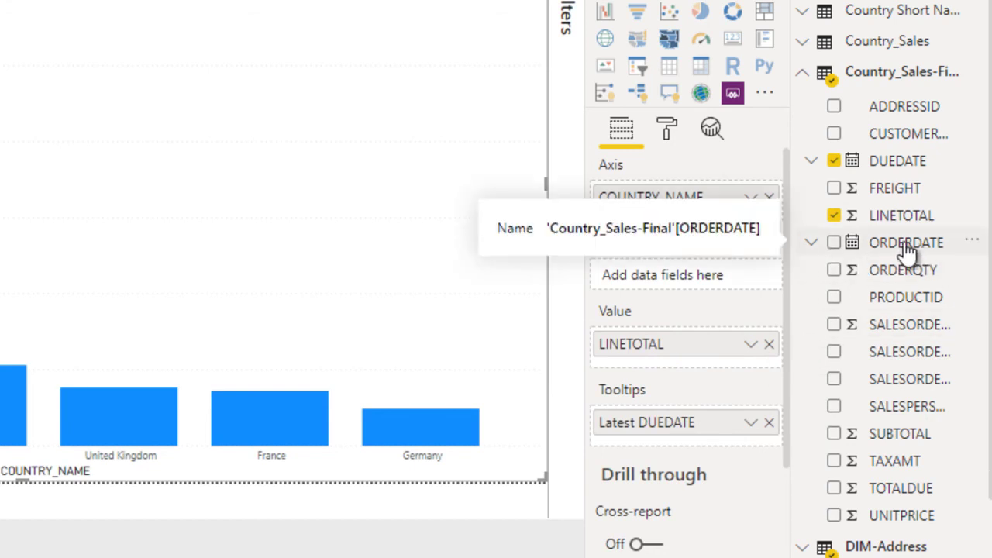
# - Add ORDERDATE to the chart's tooltips, switched to Latest
pyautogui.moveTo(905, 246); pyautogui.dragTo(708, 444)
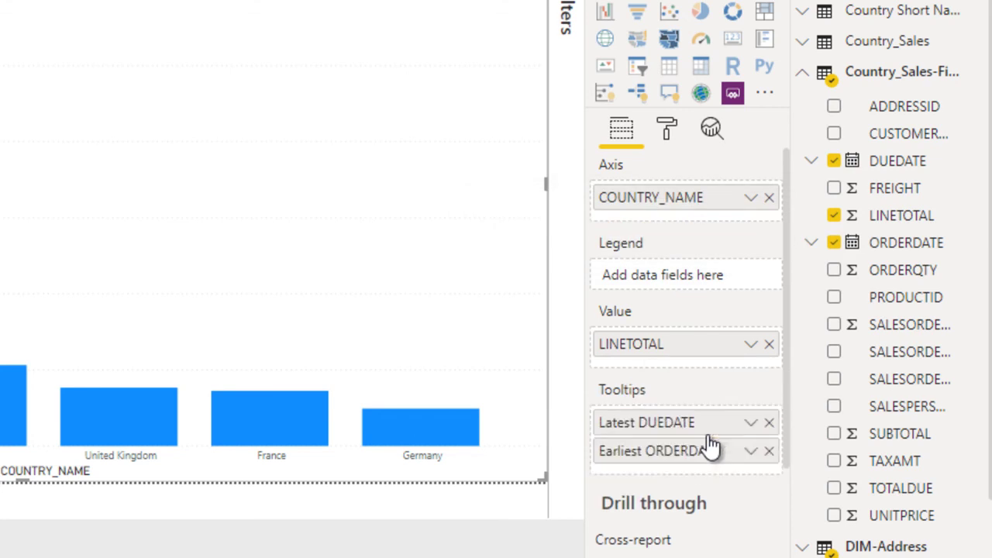
pyautogui.click(752, 453)
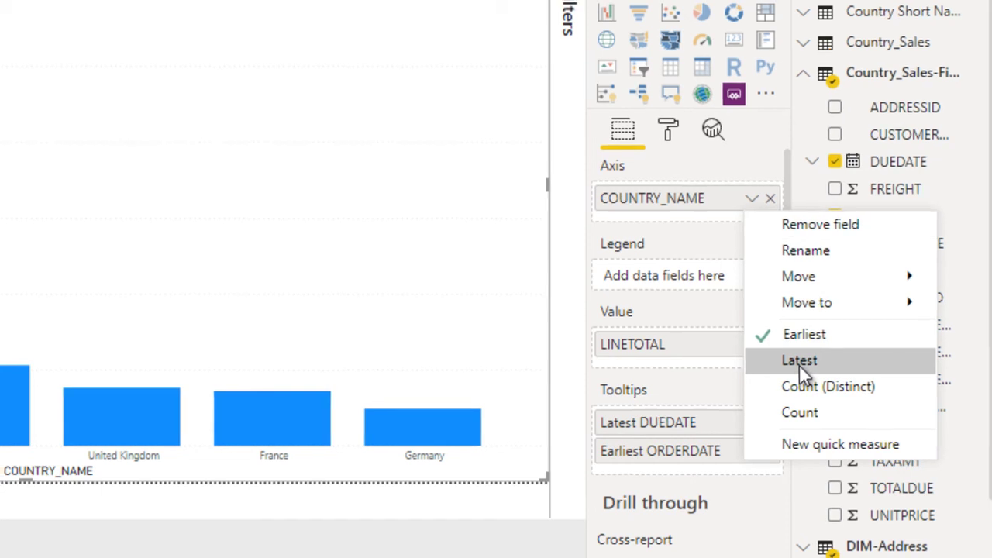
pyautogui.click(799, 361)
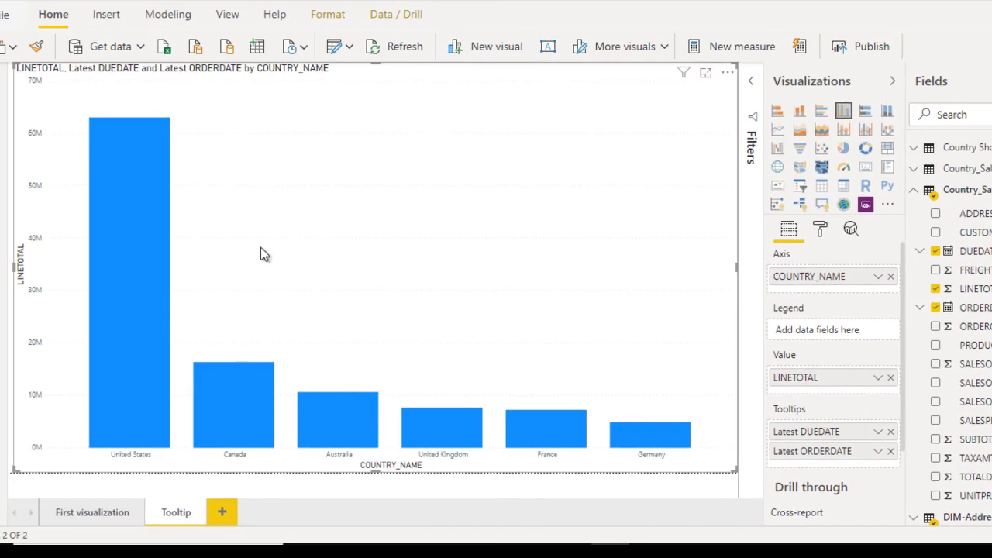
pyautogui.moveTo(145, 238)
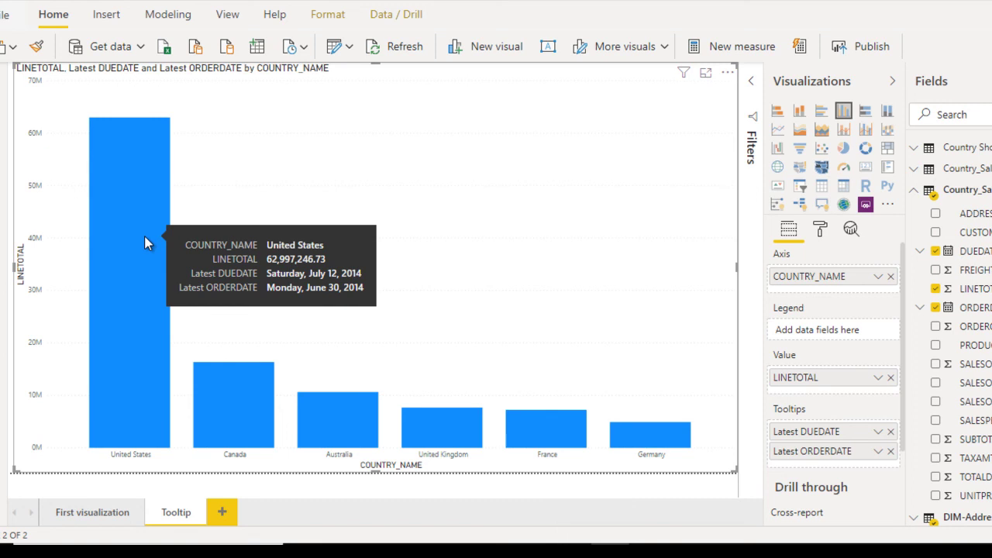
pyautogui.moveTo(227, 400)
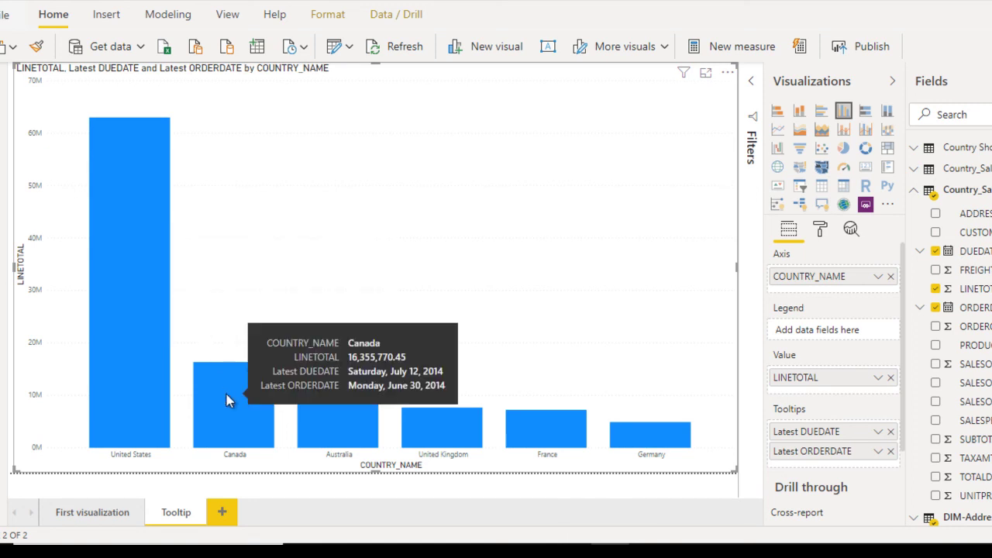